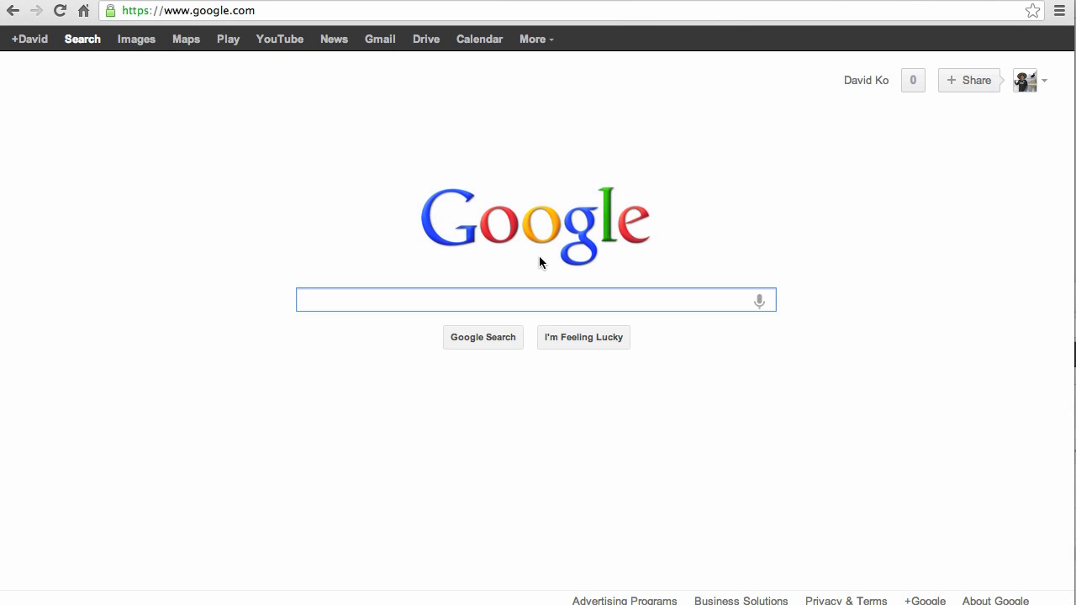
Step: Search Google for 'google input tools' and open its Chrome Web Store listing
type("google")
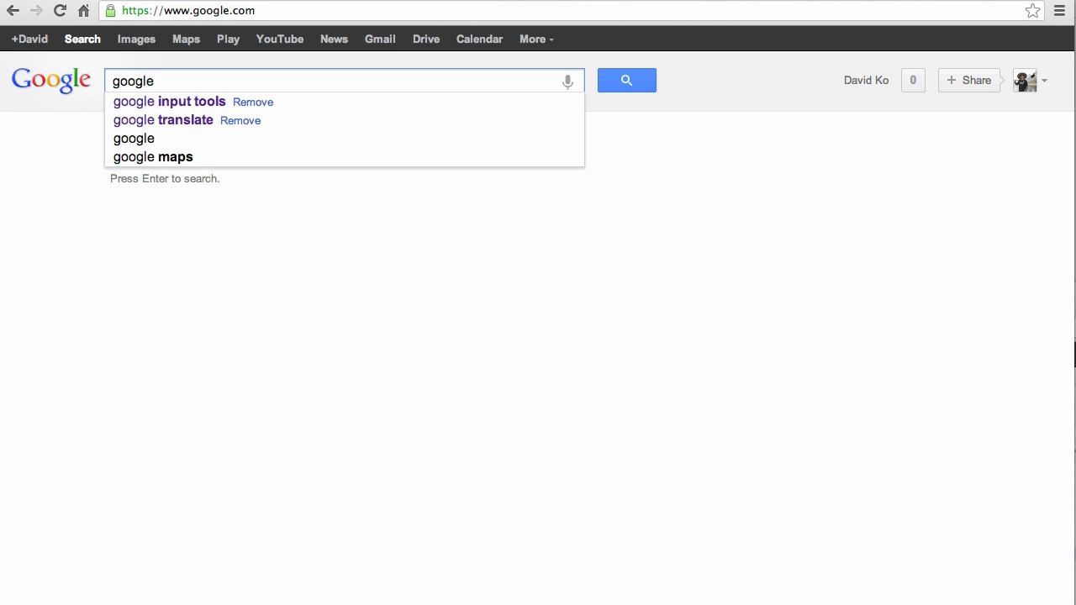
key("Down")
key("Return")
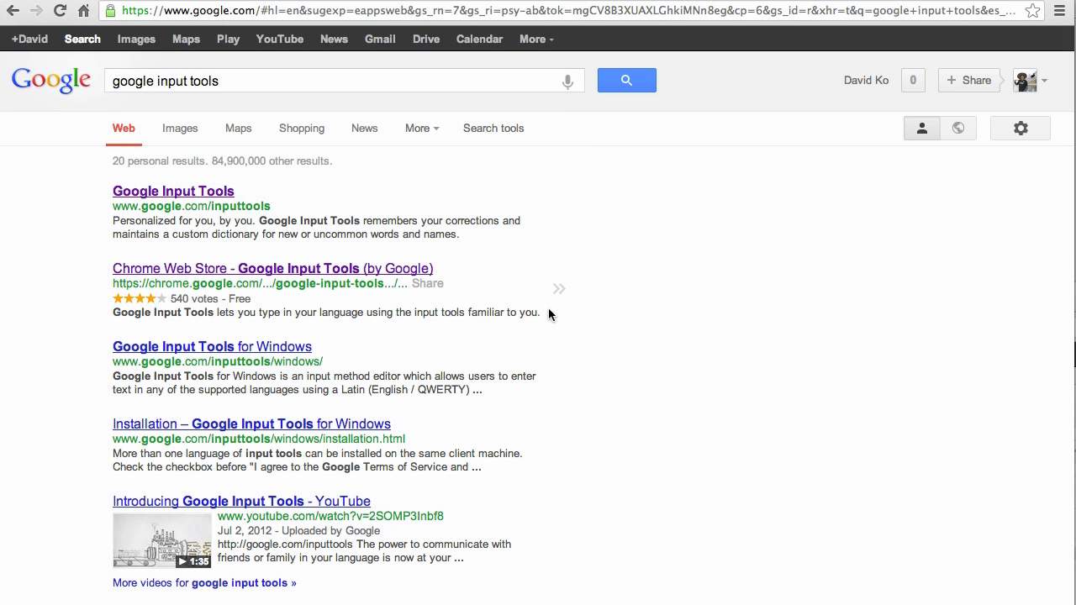
left_click(399, 270)
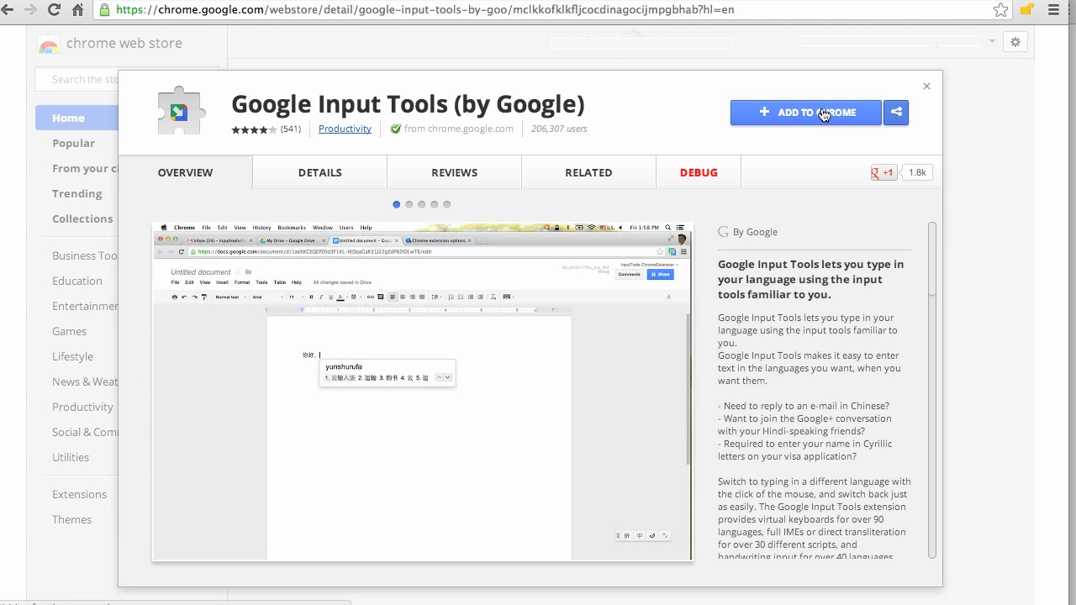
Step: Add the Google Input Tools extension to Chrome and confirm the installation
left_click(833, 115)
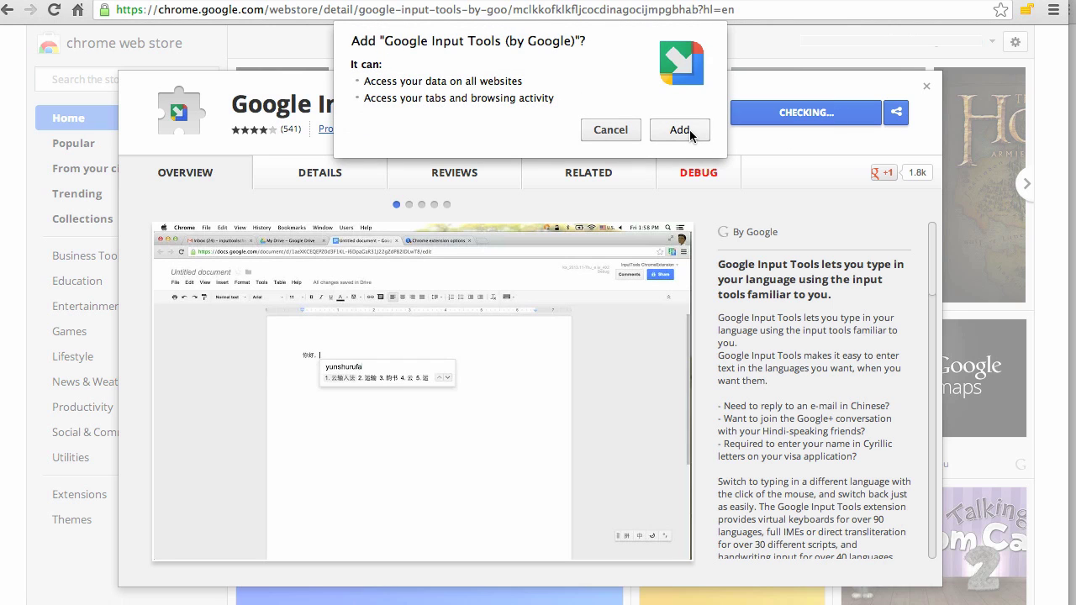
left_click(689, 129)
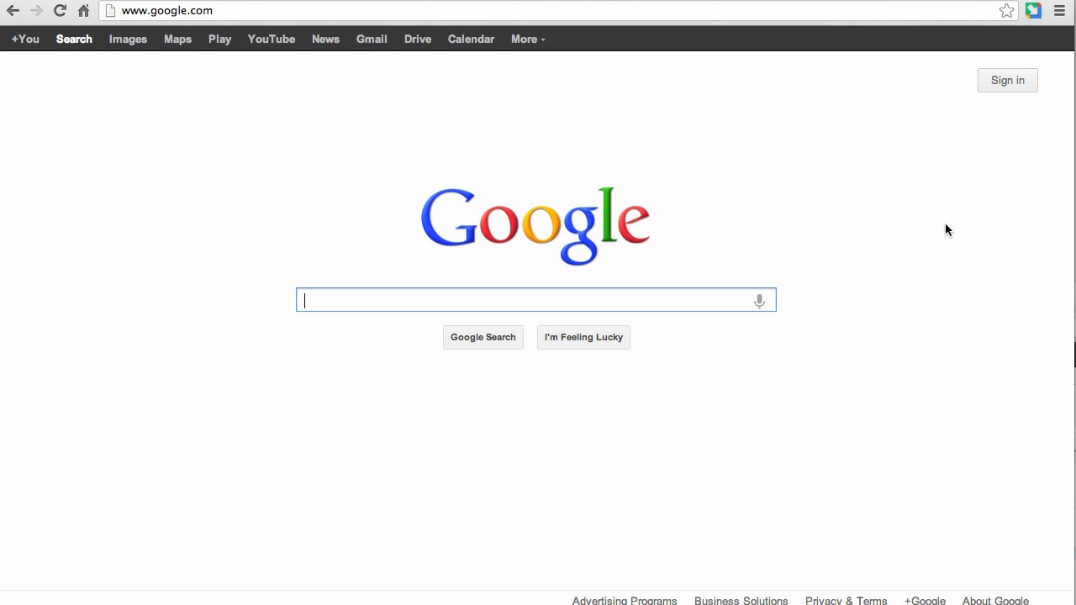
Step: In the extension options, add Chinese (Traditional) 廣東話 to the selected input tools
left_click(1022, 19)
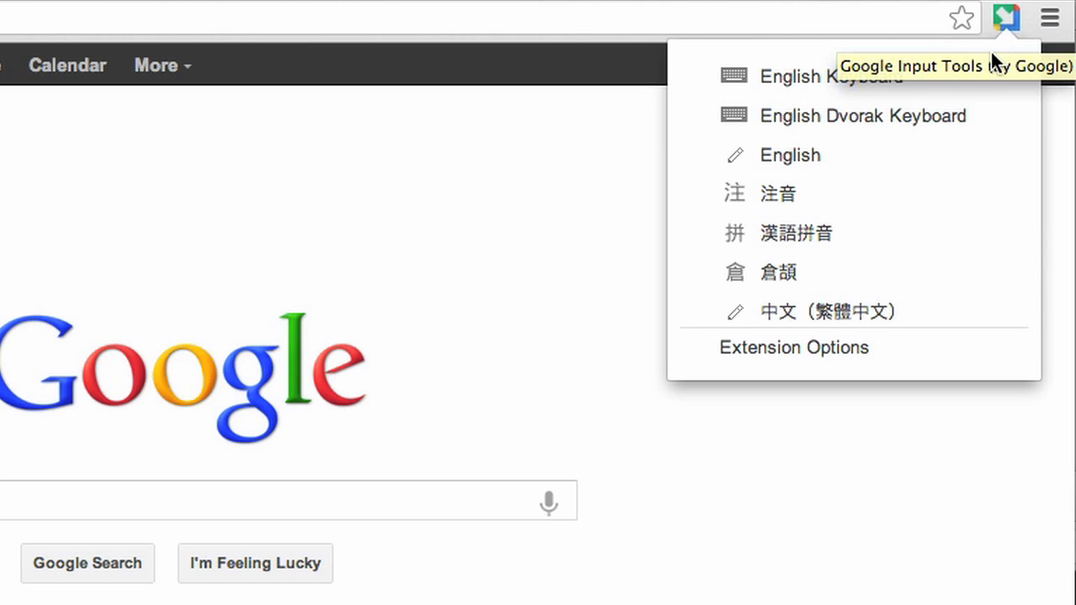
left_click(835, 350)
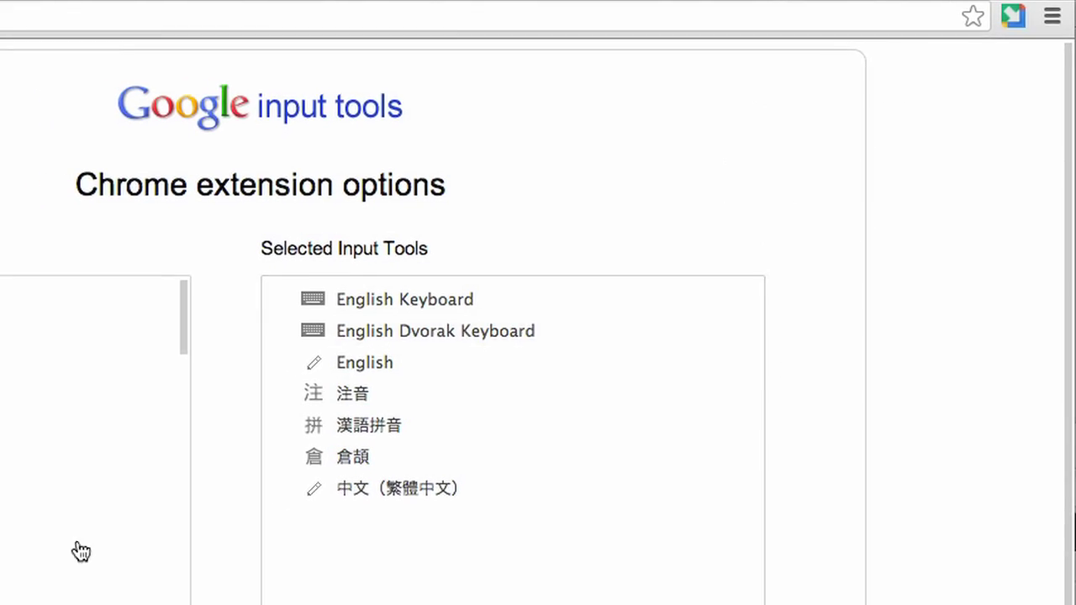
scroll(81, 551, "down", 3)
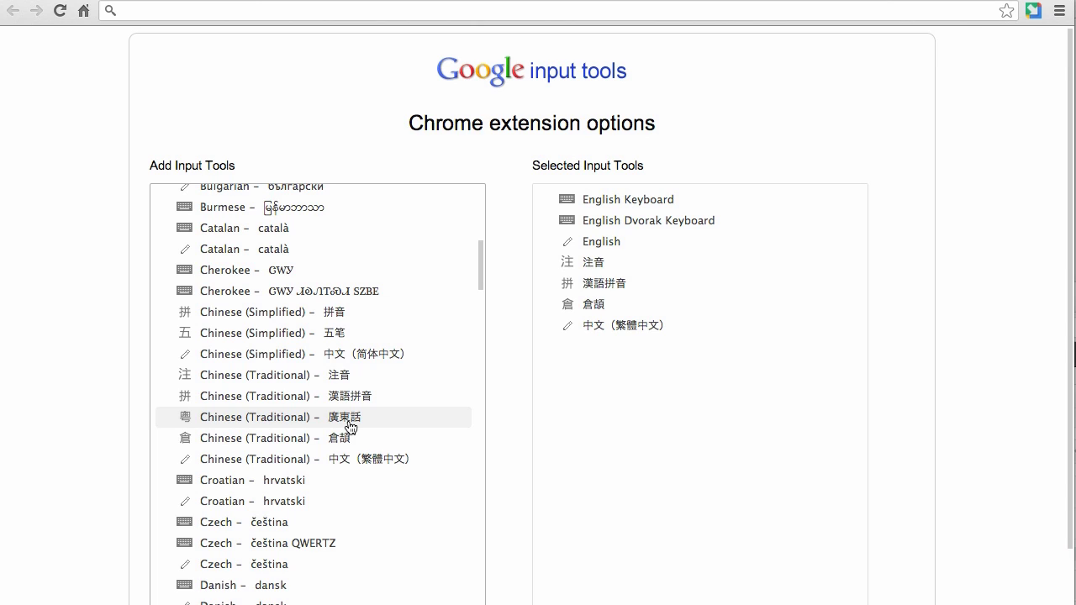
double_click(350, 420)
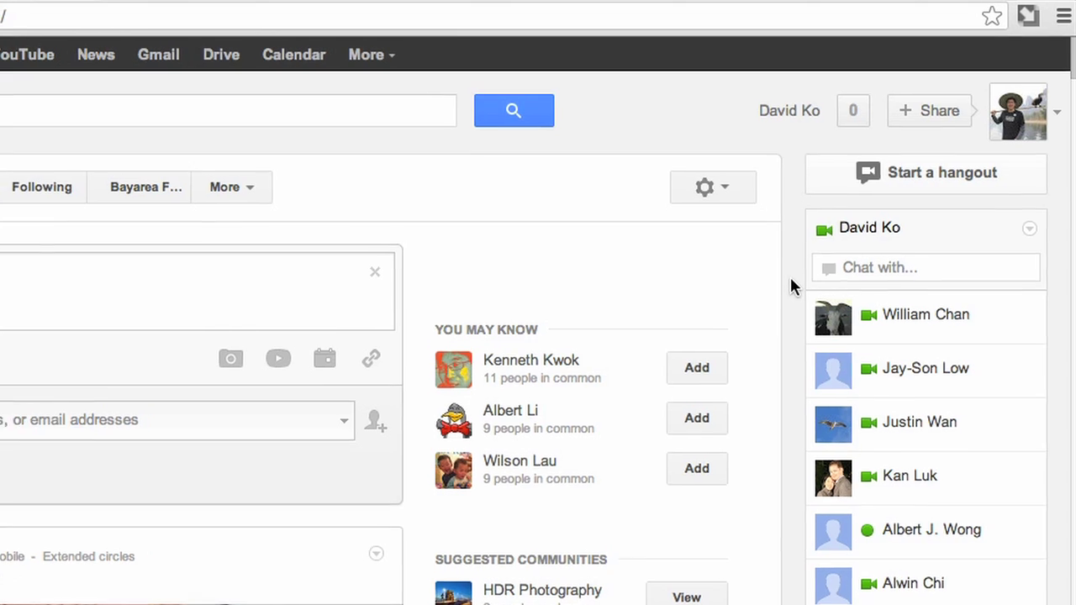
Step: Switch input to Cantonese 廣東話 and type 媽咪 at the start of the post
left_click(1012, 25)
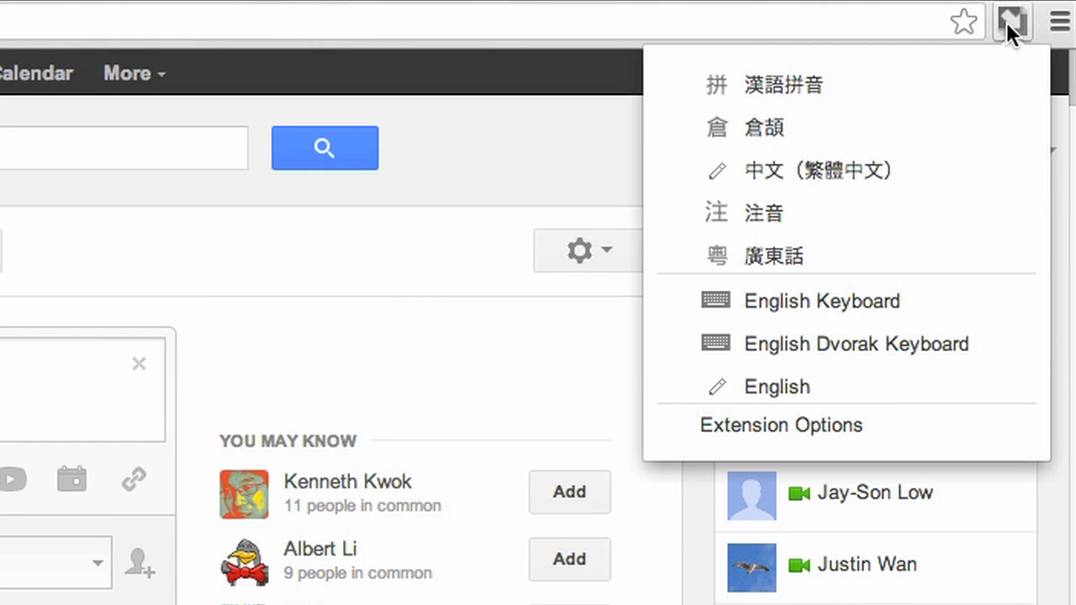
left_click(806, 257)
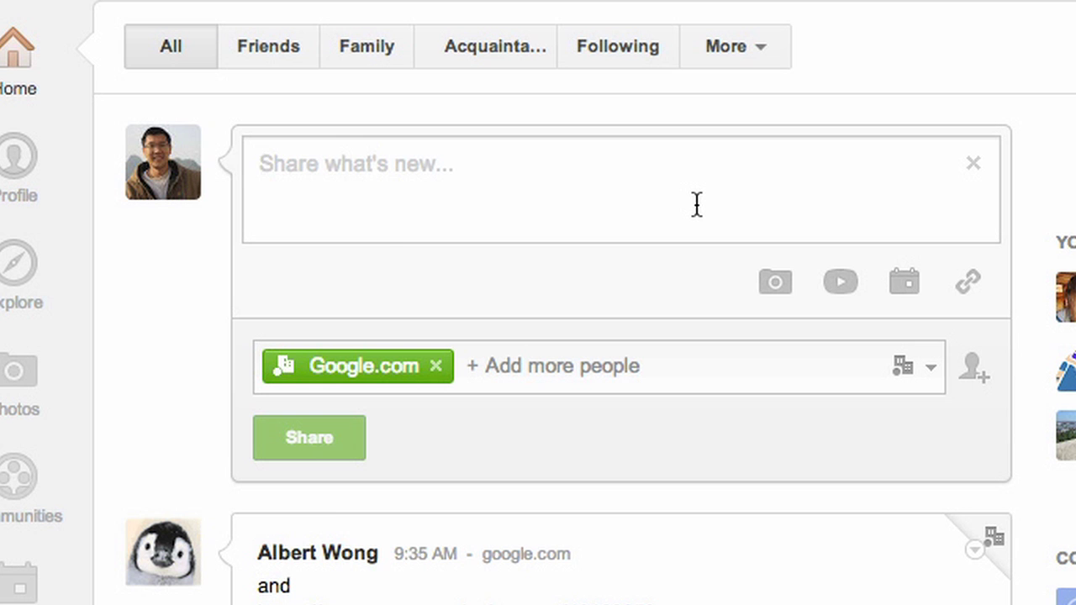
type("ma")
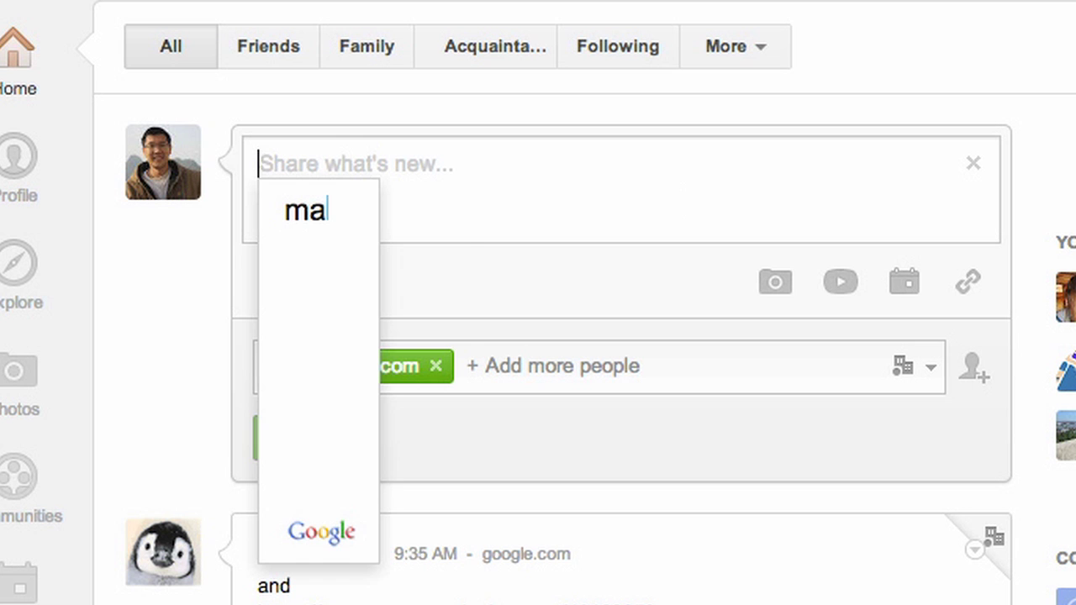
type("mi")
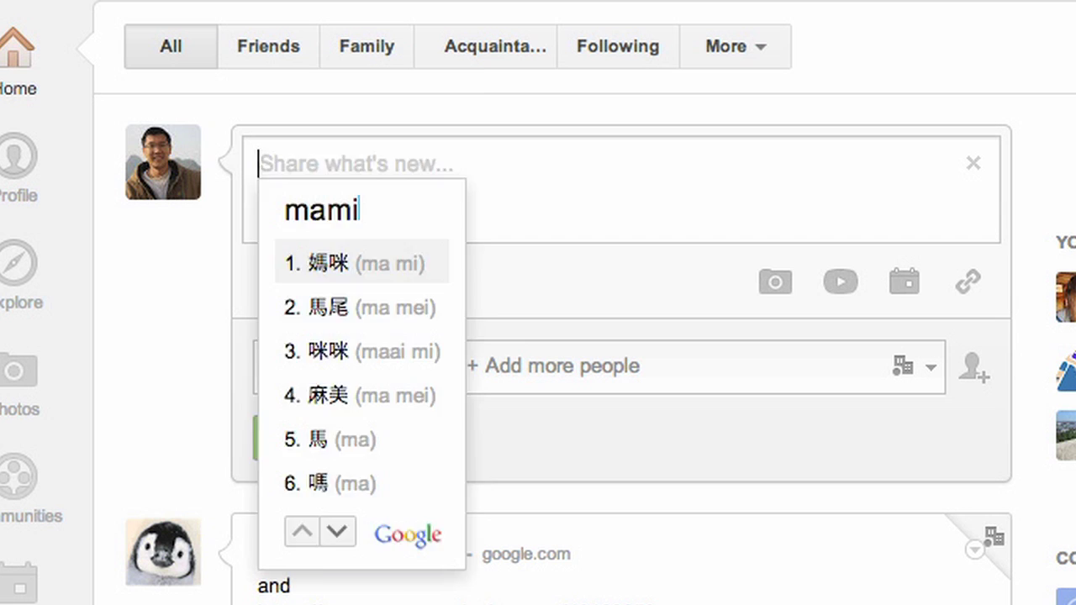
key("space")
Step: Continue with ，生日快樂！ and sign it with the author's name in English
type(",sangy")
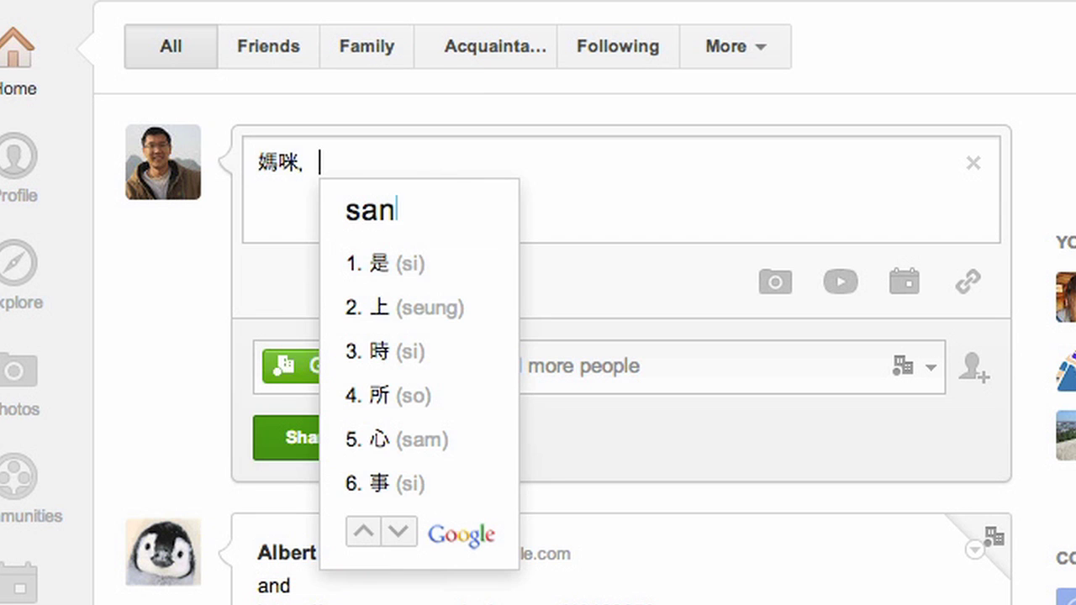
type("atf")
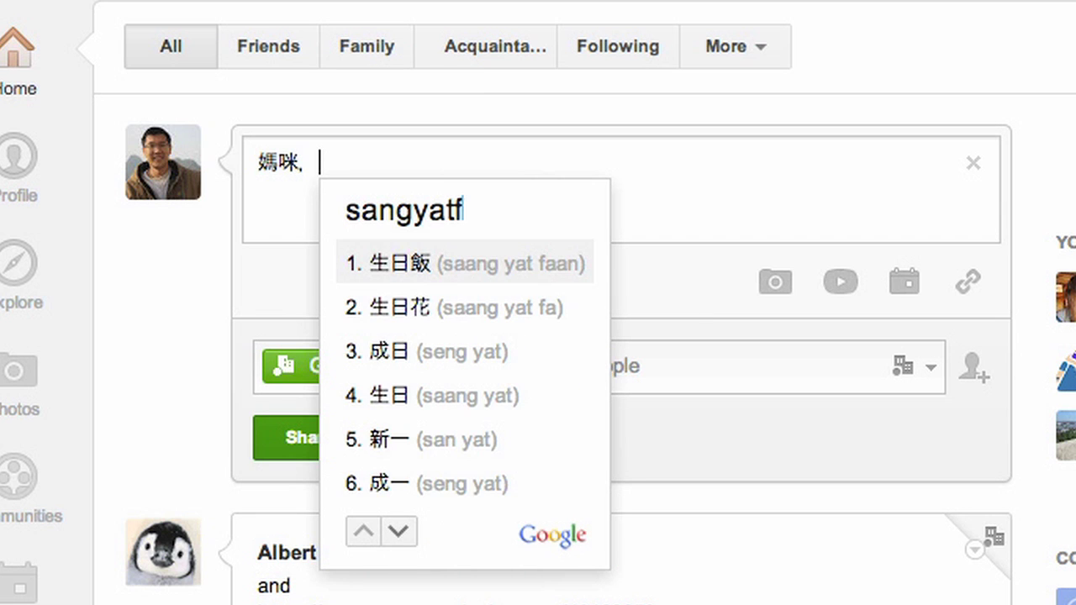
type("ailok")
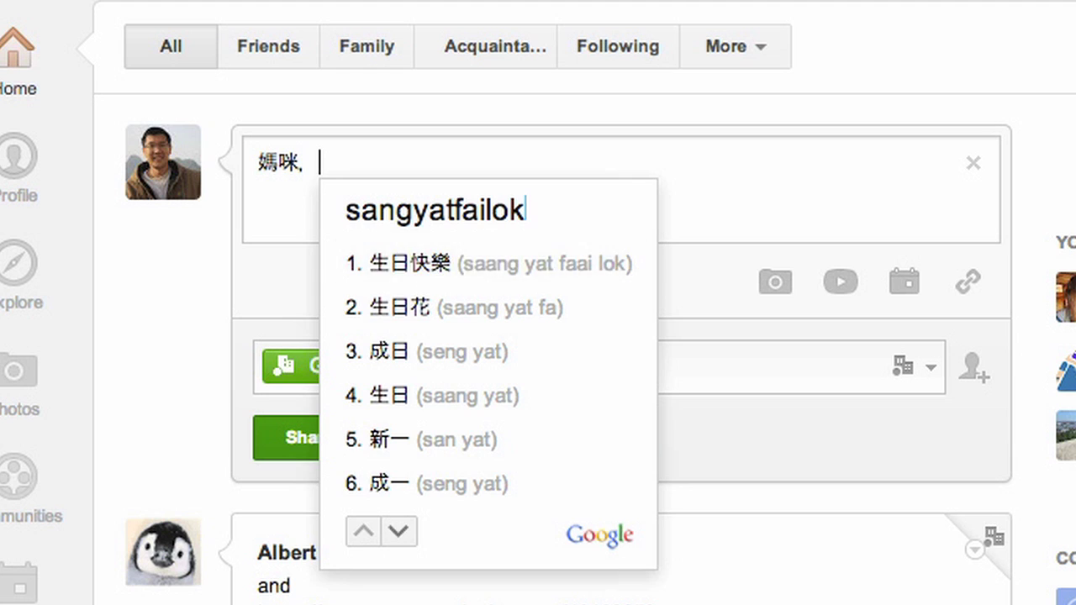
key("space")
type("!")
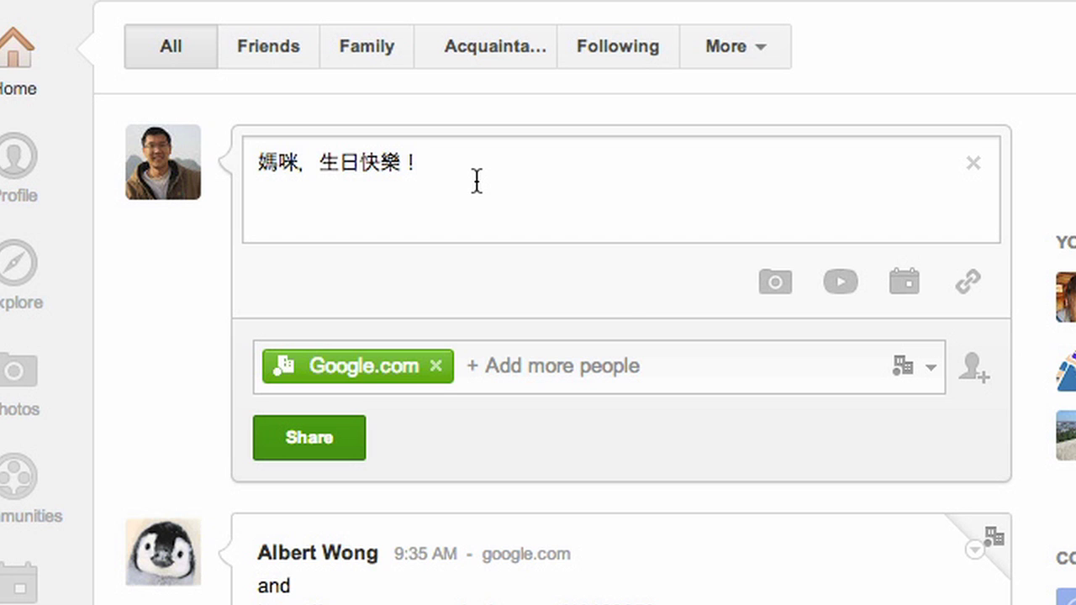
type("david")
key("Return")
key("Return")
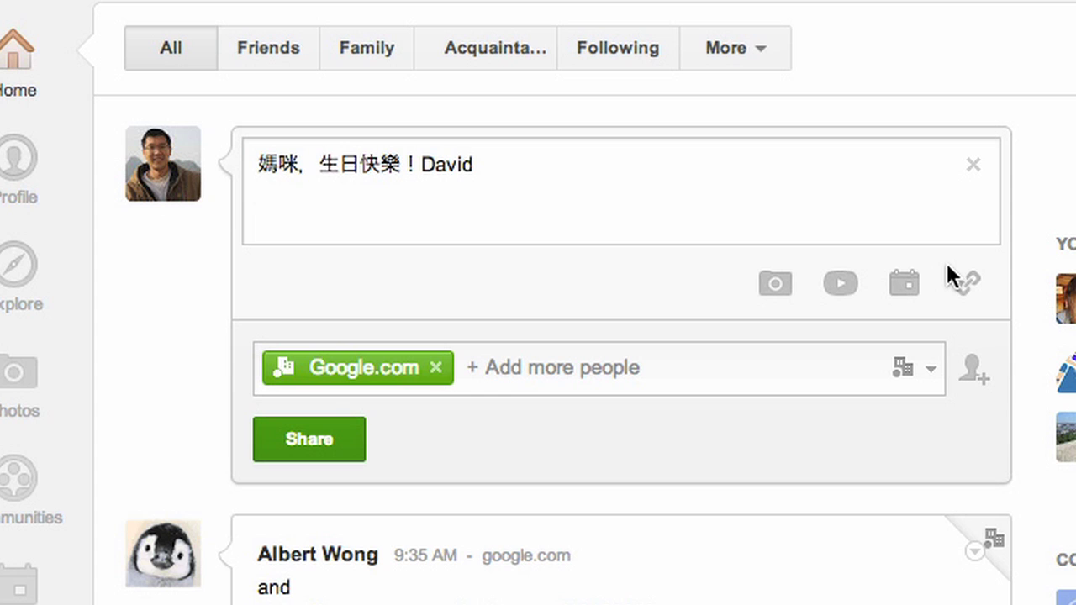
Step: Type a second line of repeated 你 characters (你你你) using Cantonese romanisation
type("lay")
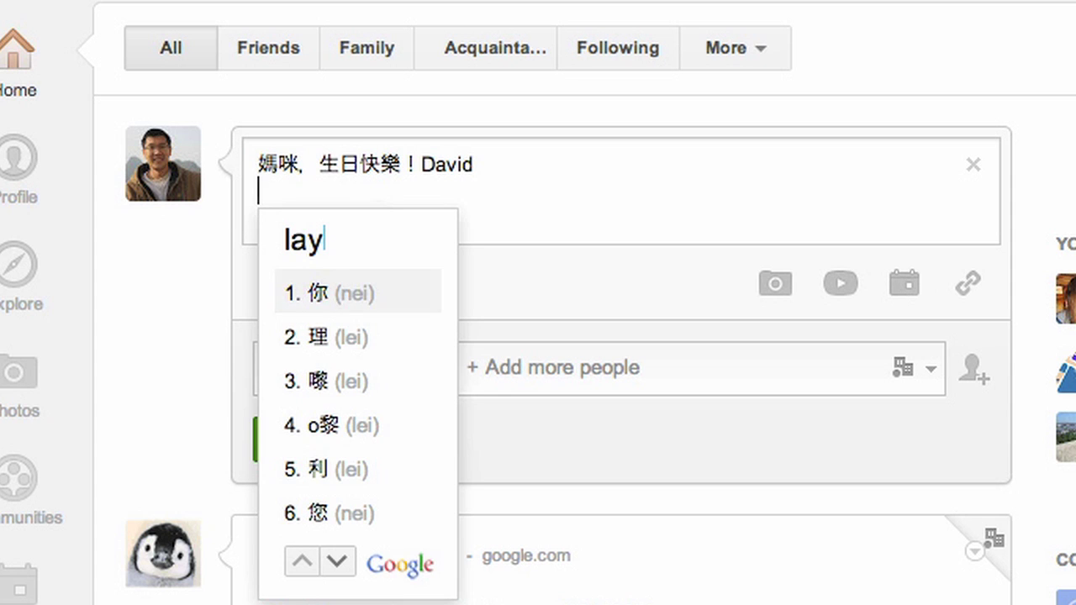
key("space")
type("na")
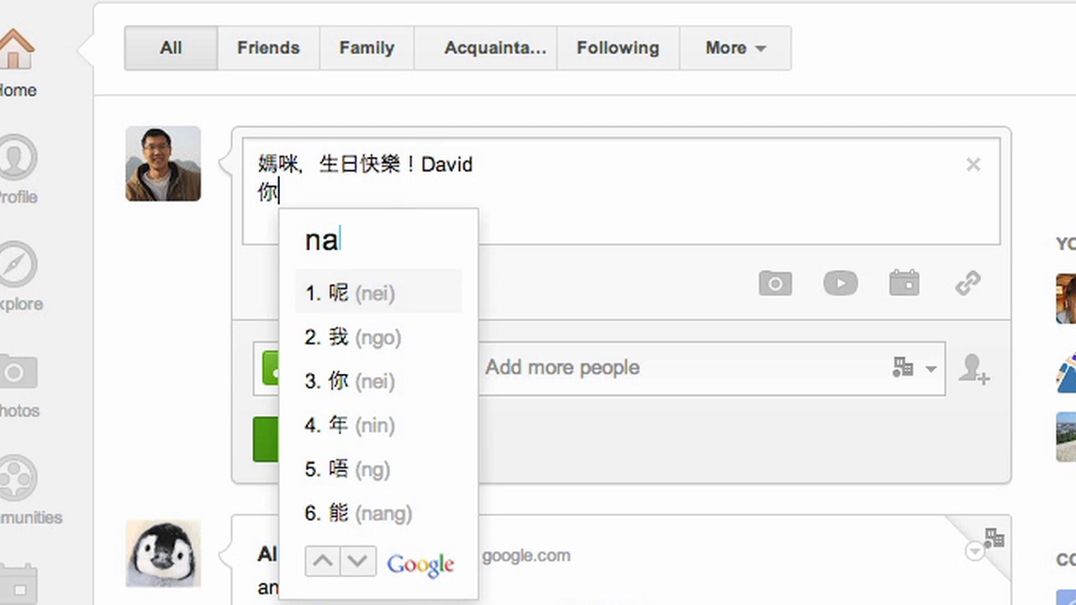
type("y2")
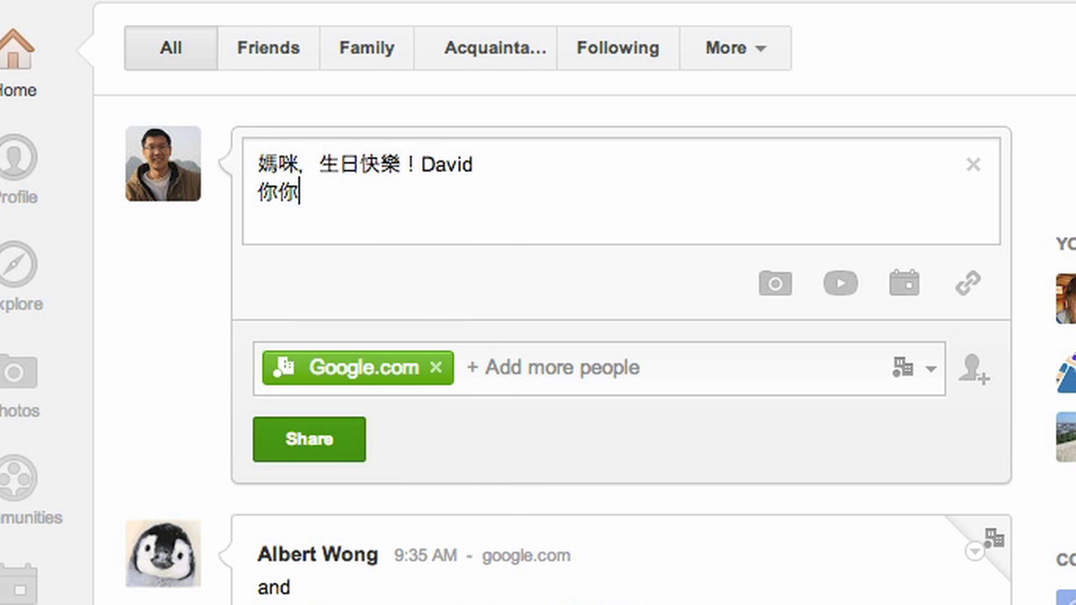
type("lei")
key("space")
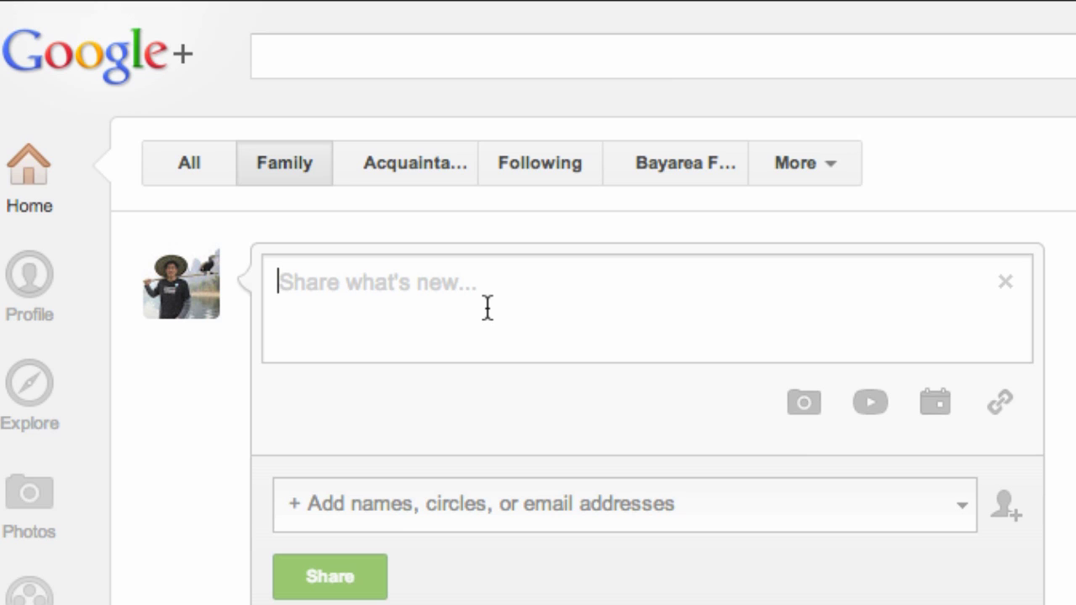
Step: Type geuillezi in the empty post and pick 句子 as candidate 2
type("geui")
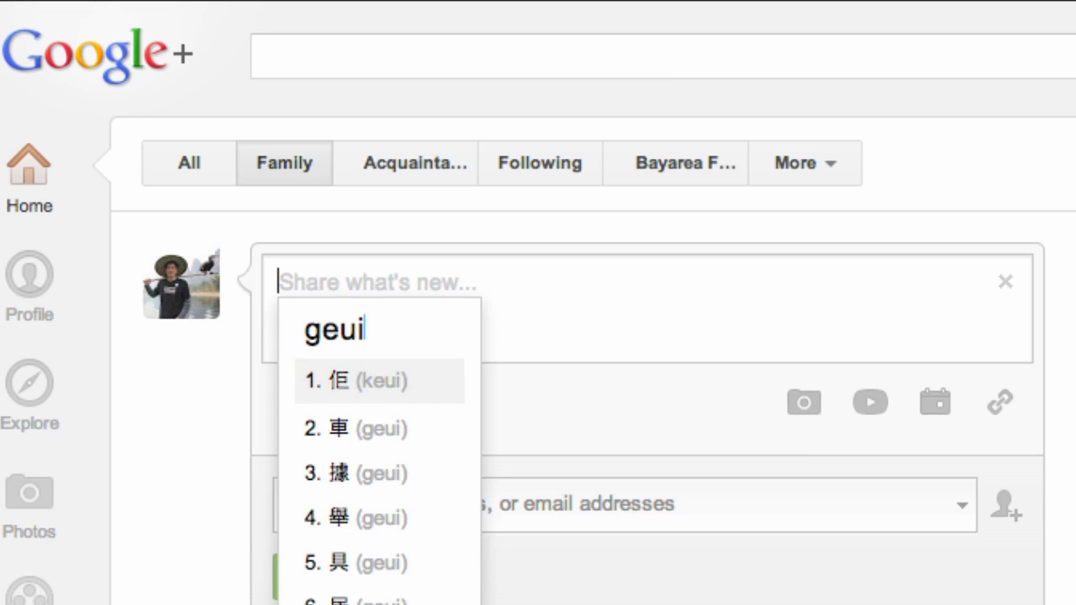
type("llezi")
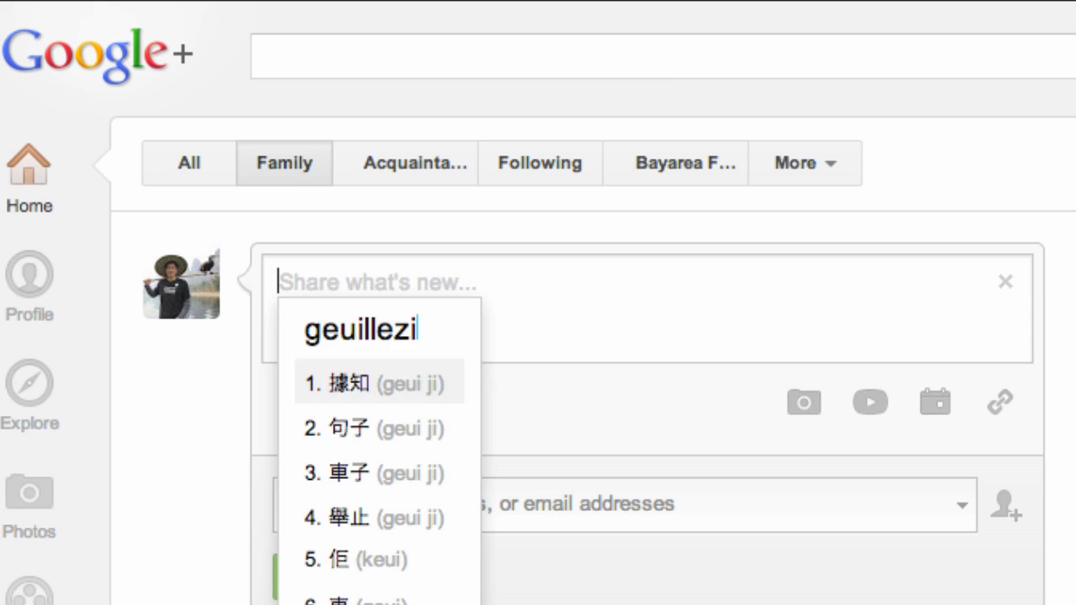
type("2")
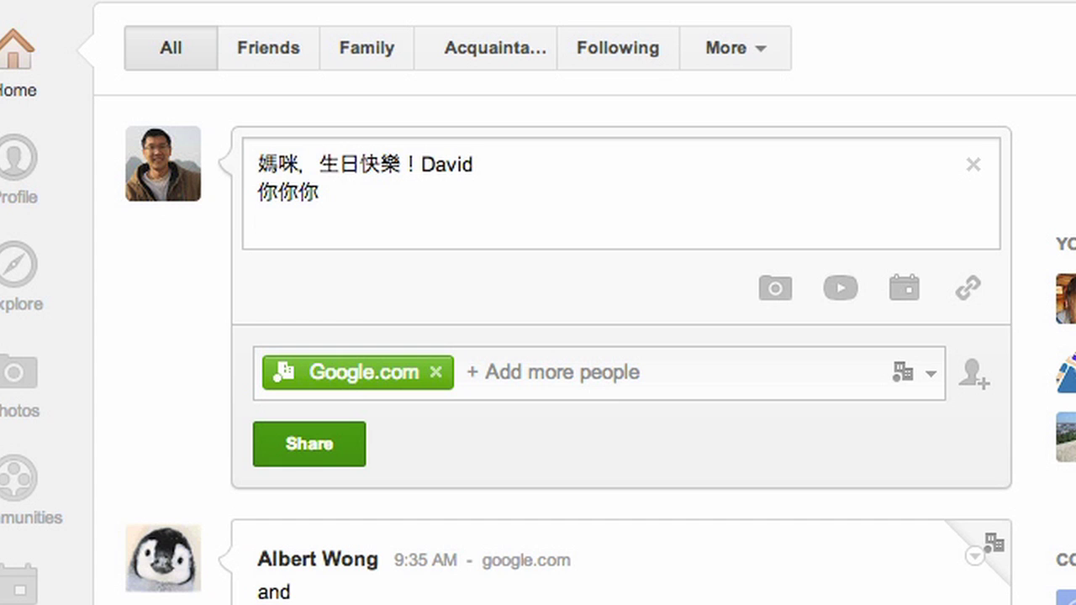
Step: Type ngosheungsikchasiubao and commit 我想食叉燒包 as the post's third line
type("ngo")
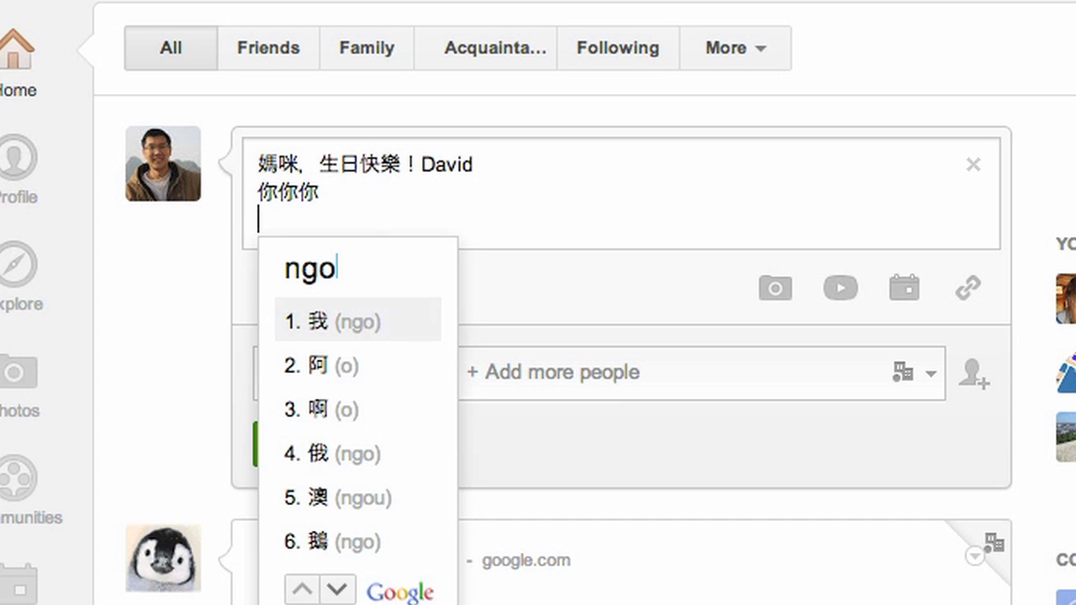
type("sheungs")
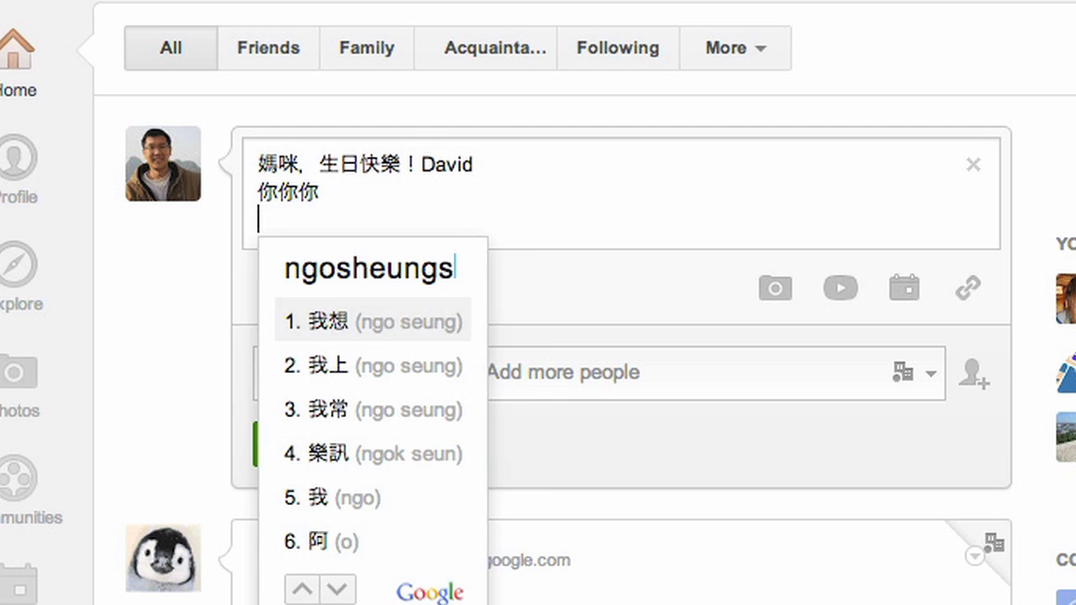
type("ikcha")
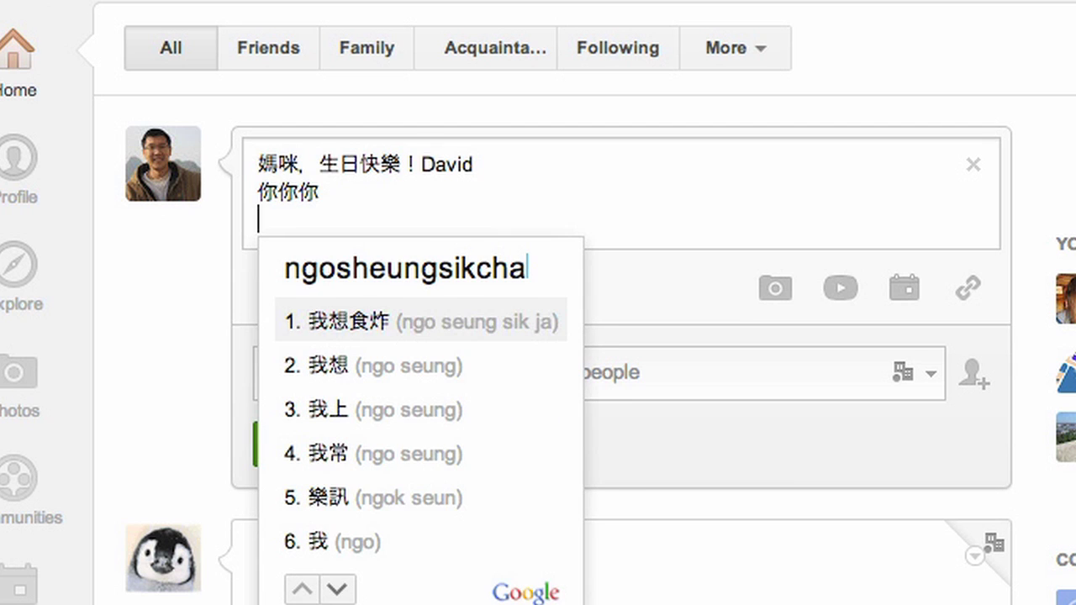
type("siubao")
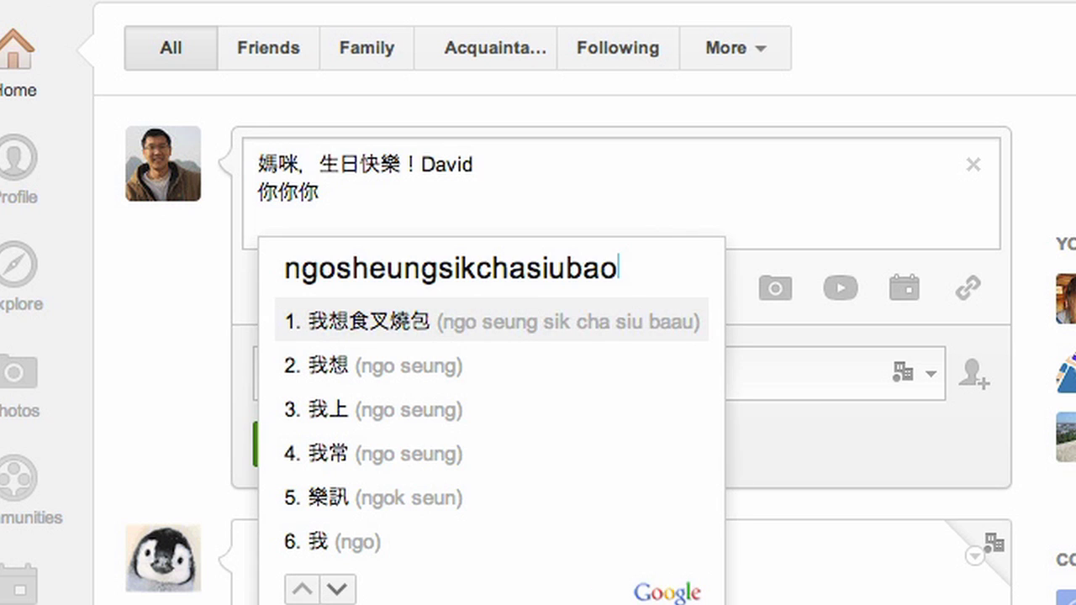
key("space")
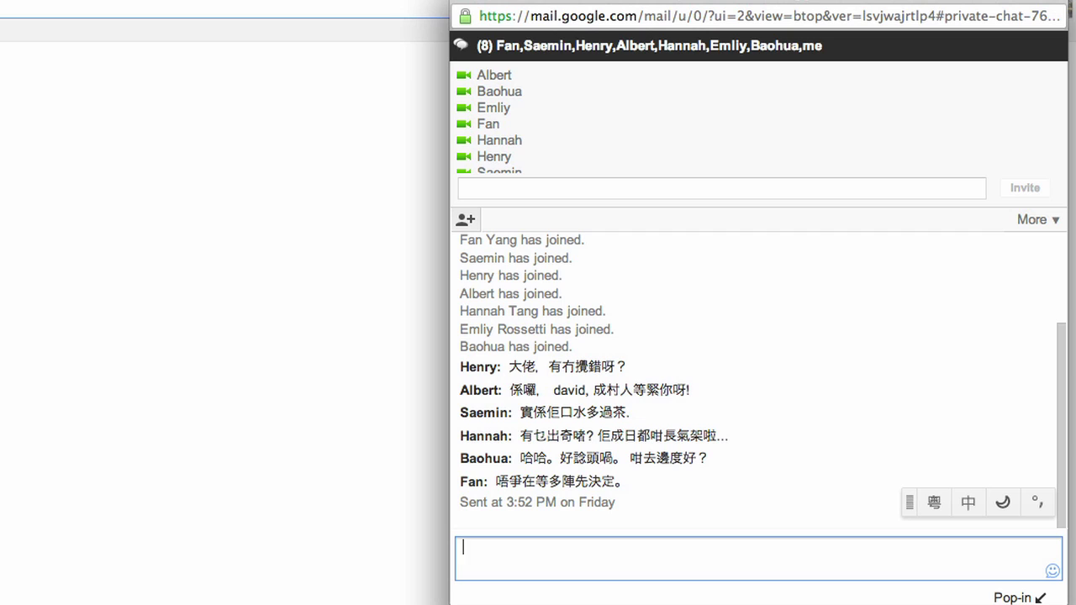
Step: Type the chat reply 'sorry呀，你哋幾隻騎呢怪，' mixing English and Cantonese input
type("sorry")
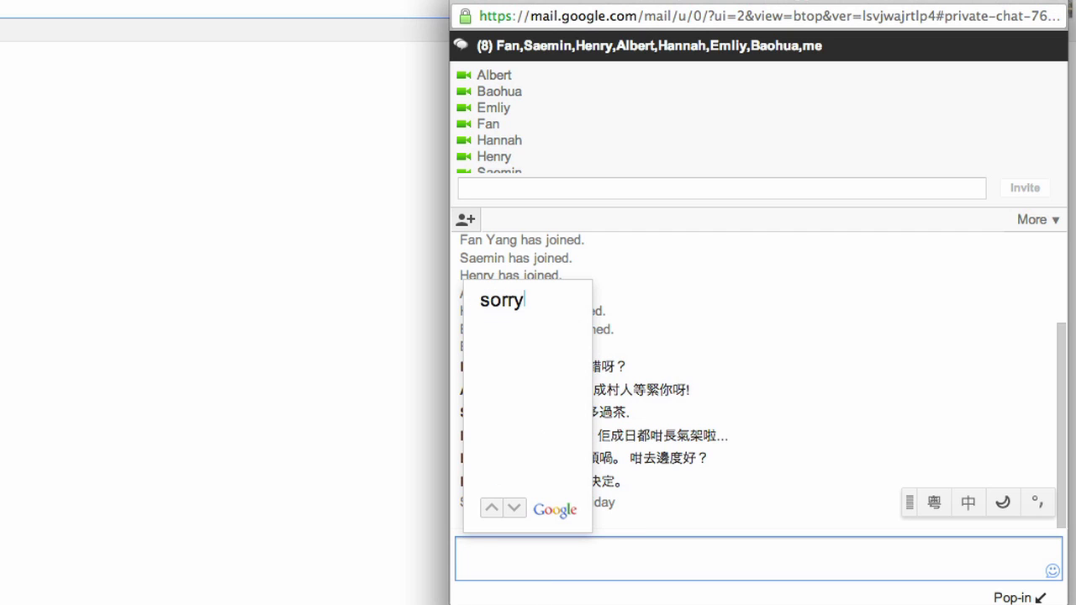
key("Return")
type("a")
key("space")
type(",neideigei")
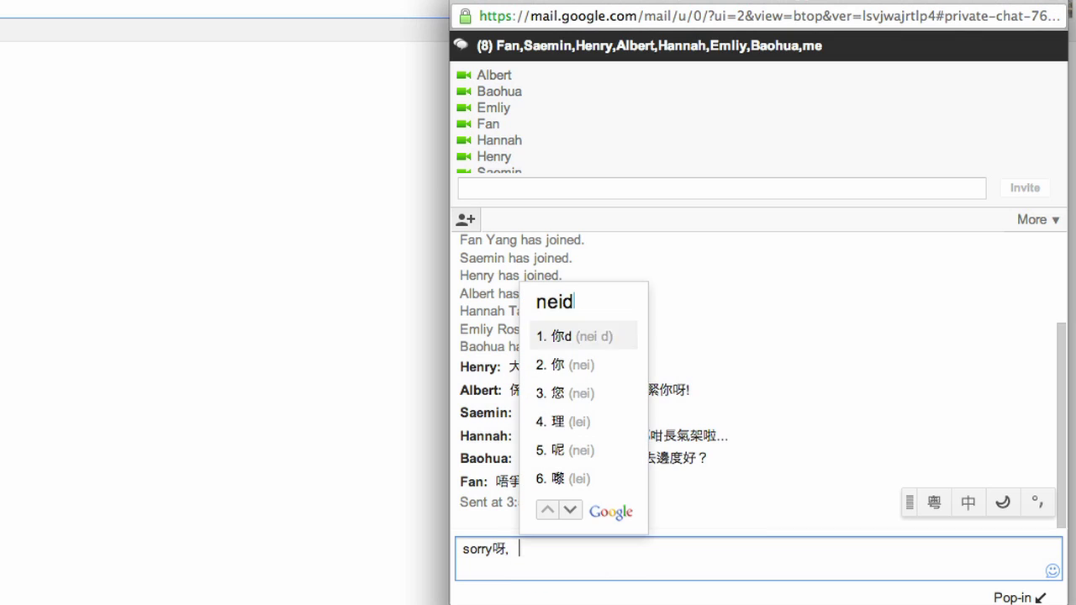
type("jec")
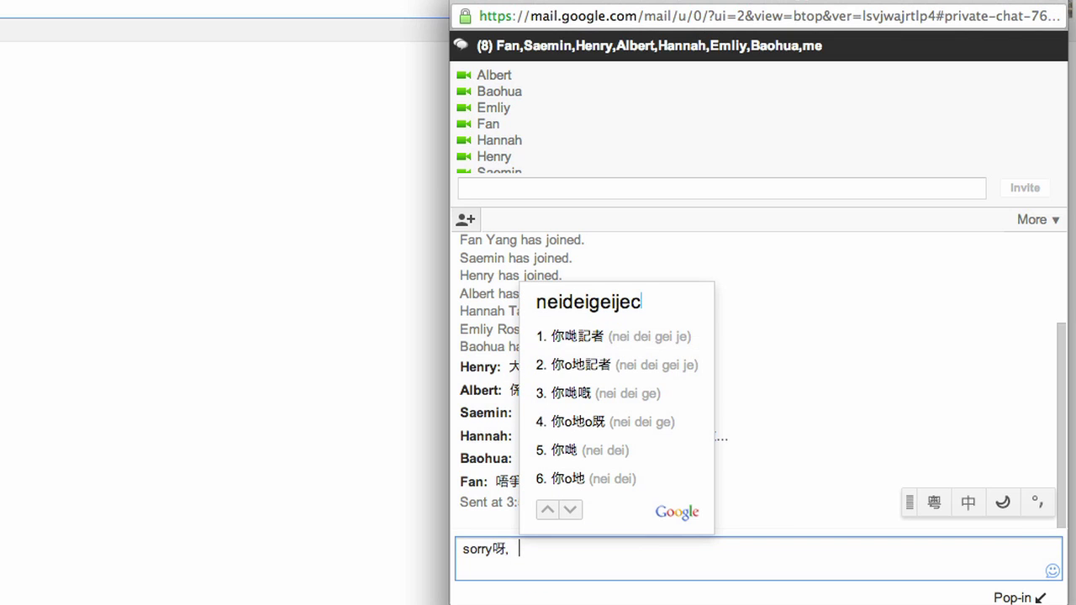
type("kehlehguai")
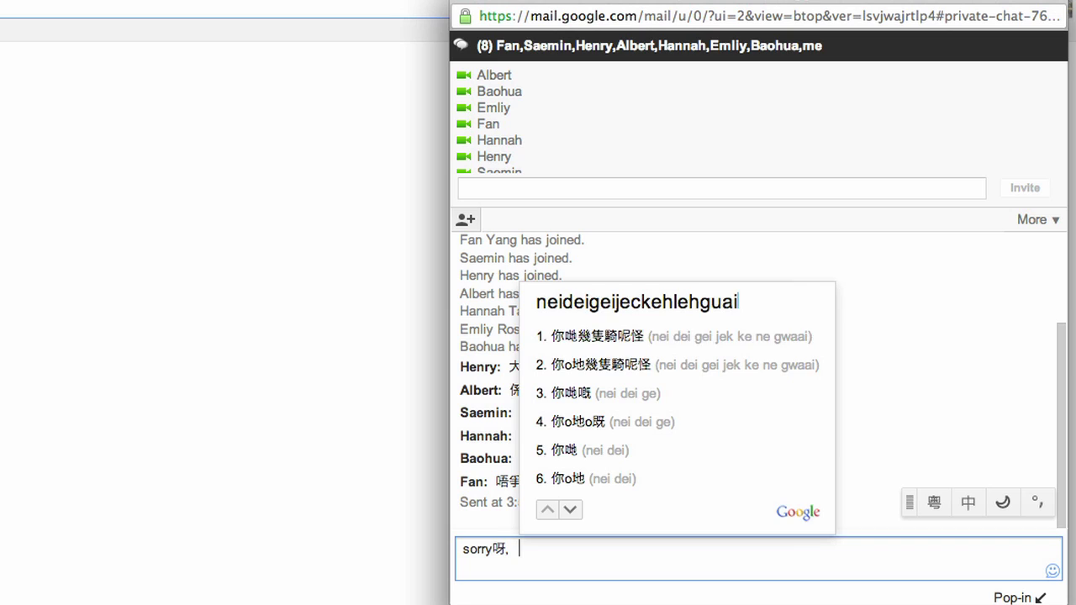
key("space")
type(",ser")
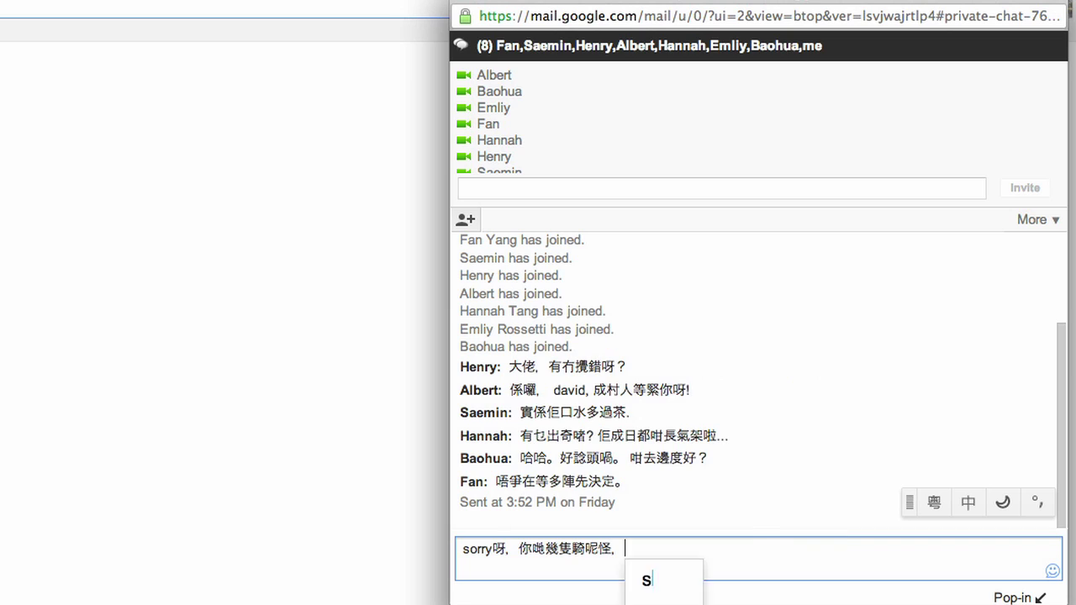